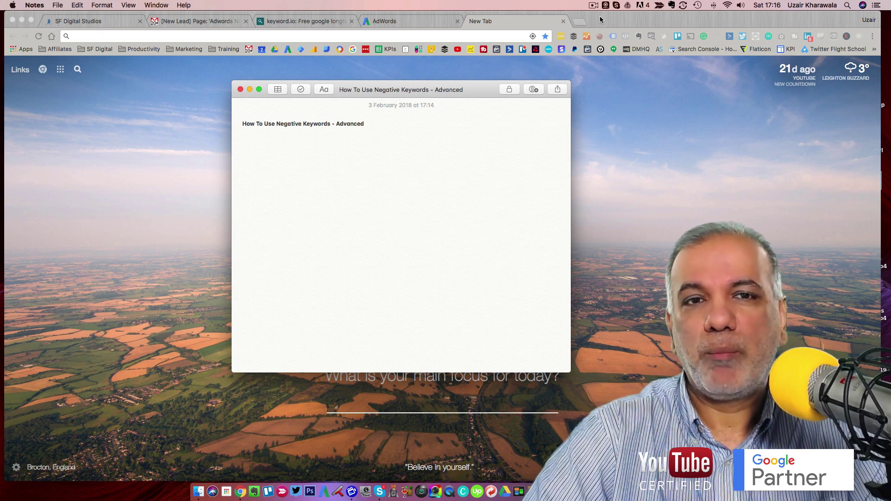
Step: Add 'Singular & Plural' and 'Research' as two new lines under the note title
key(Return)
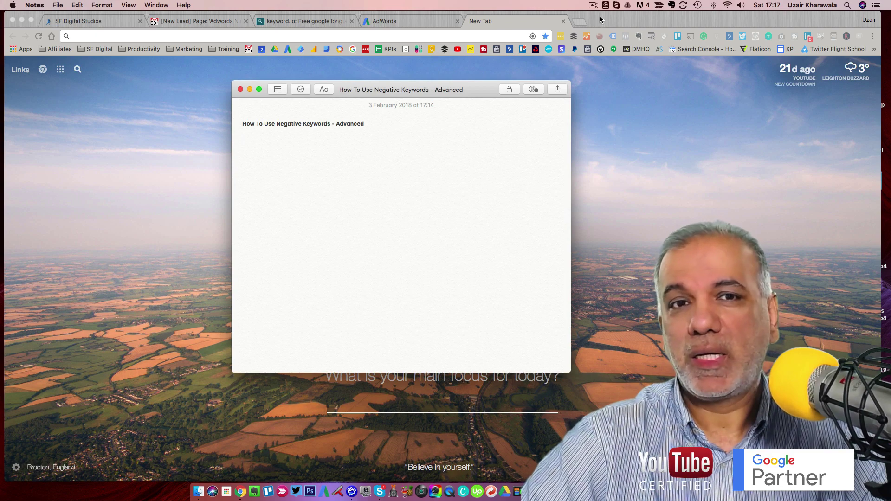
text(Singul)
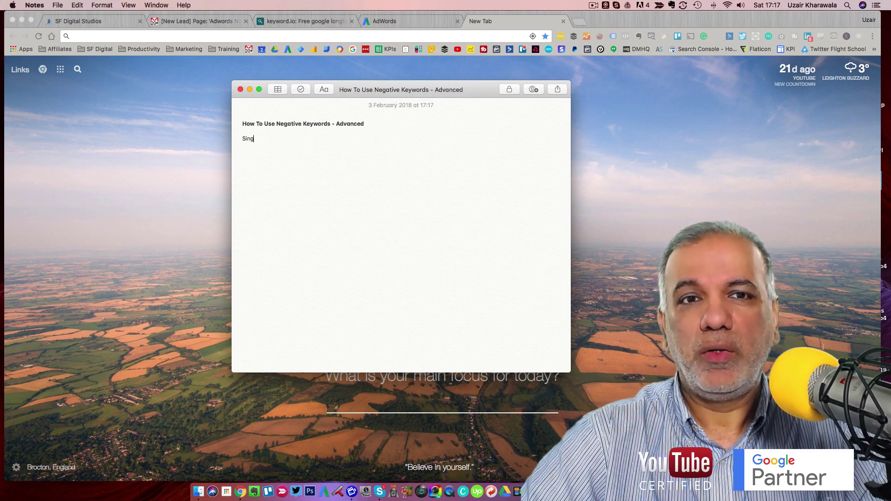
text(ar )
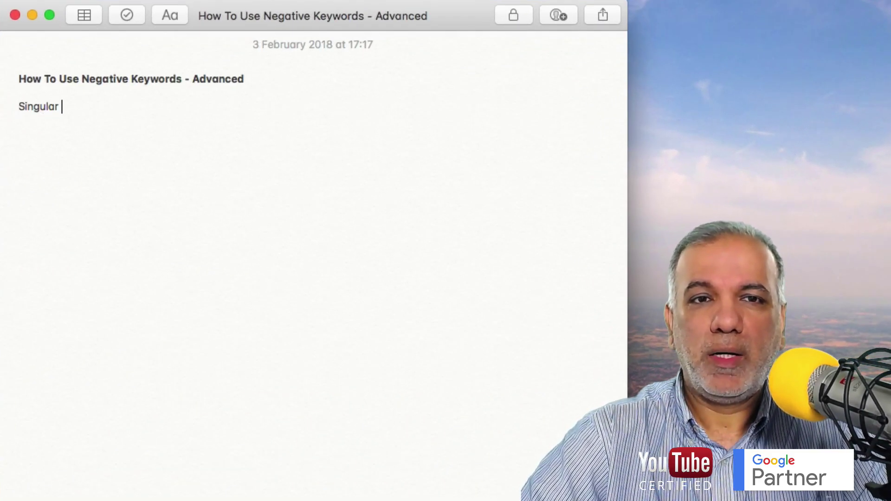
text(& )
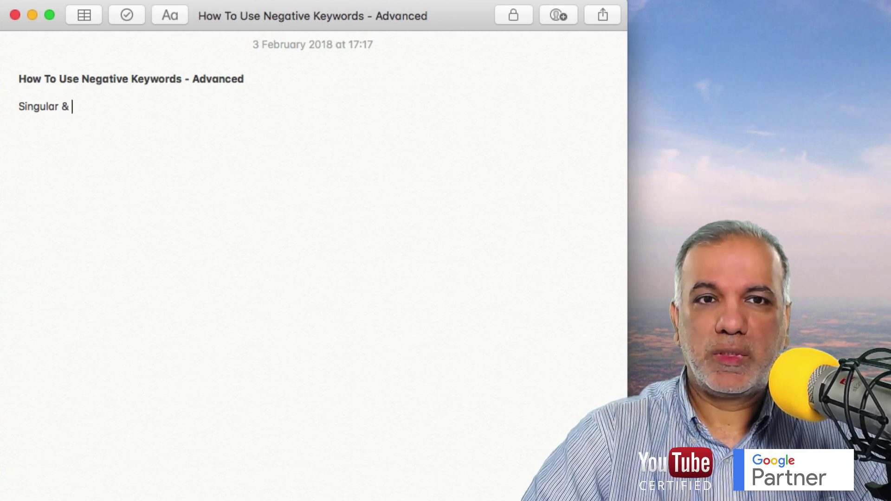
text(Plural)
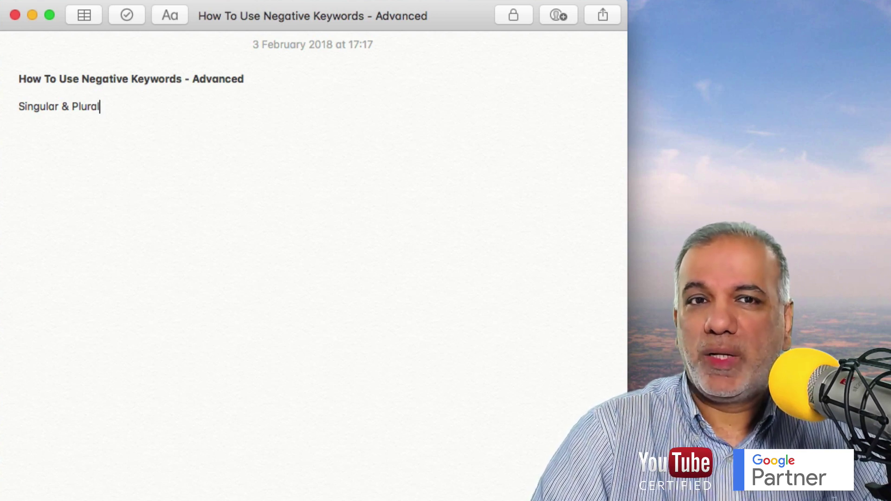
key(Return)
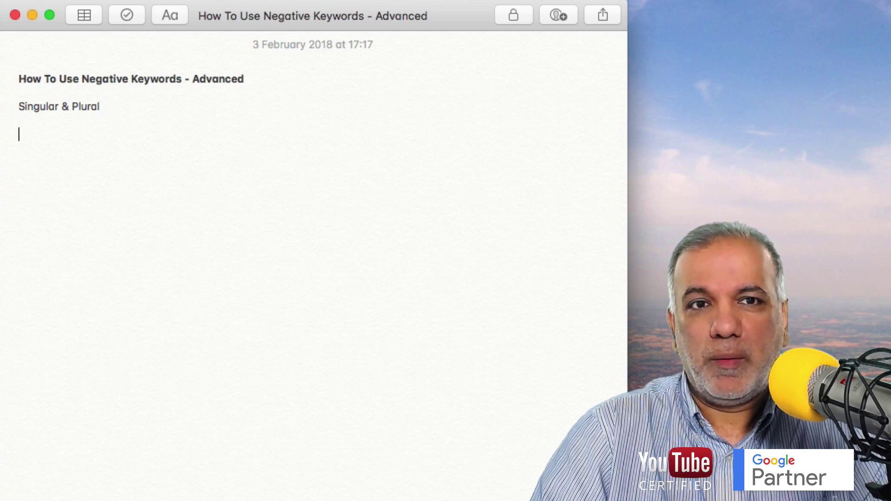
text(Resera)
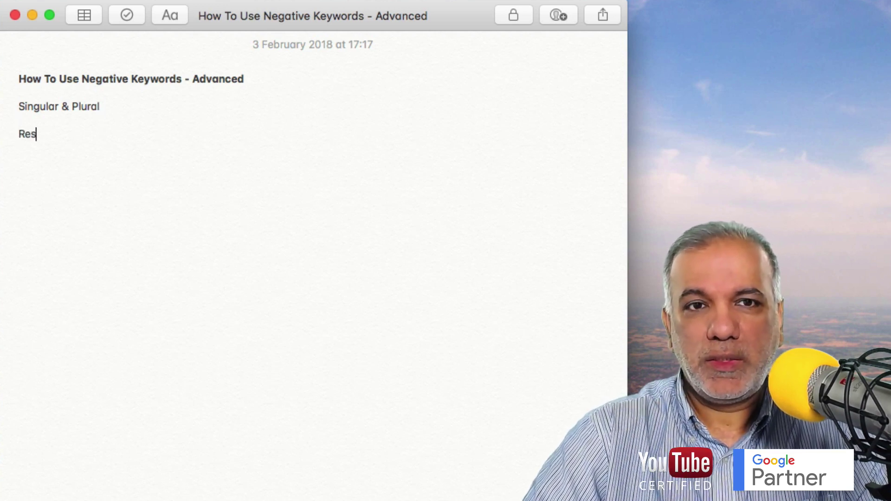
text(c)
key(BackSpace)
key(BackSpace)
text(ac)
key(BackSpace)
key(BackSpace)
key(BackSpace)
text(arch)
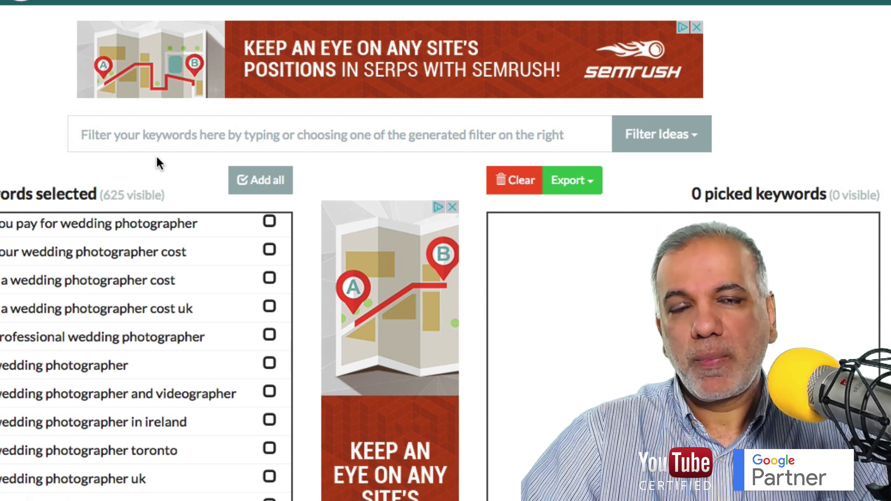
Step: Scroll the keyword.io results to the 'how much does a wedding photographer cost' questions
scroll(270, 61, down, 2)
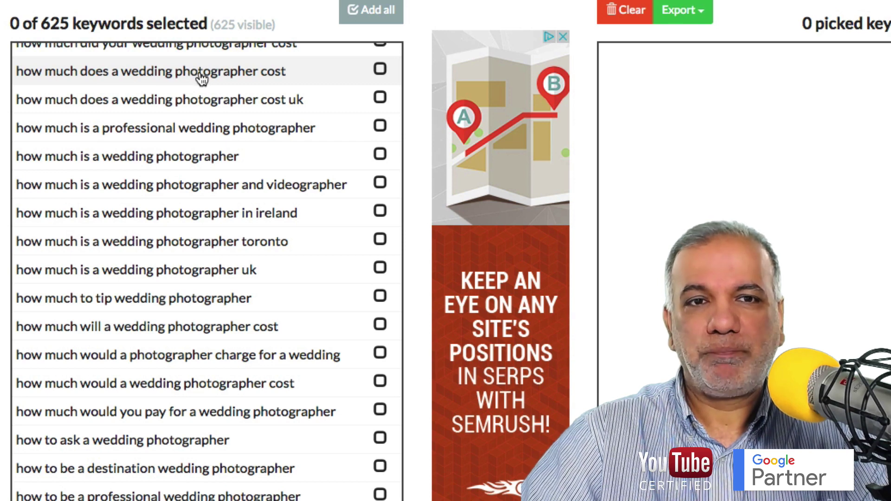
scroll(200, 80, up, 2)
scroll(203, 80, up, 1)
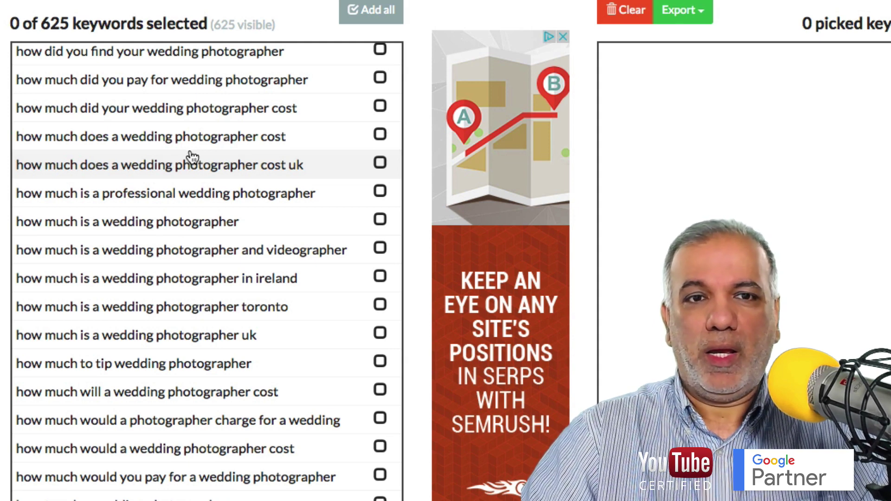
Step: Scroll the keyword.io list past the 'how to' questions down to 'indian wedding photographer'
scroll(191, 158, down, 5)
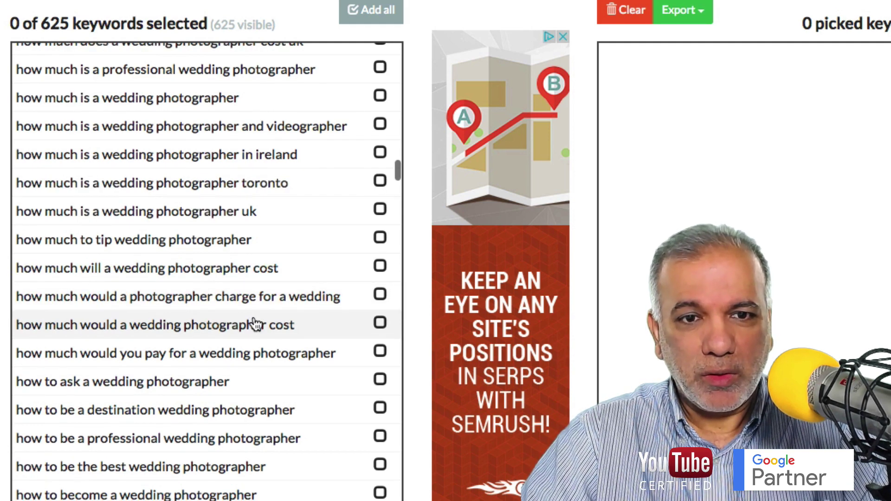
scroll(254, 325, down, 3)
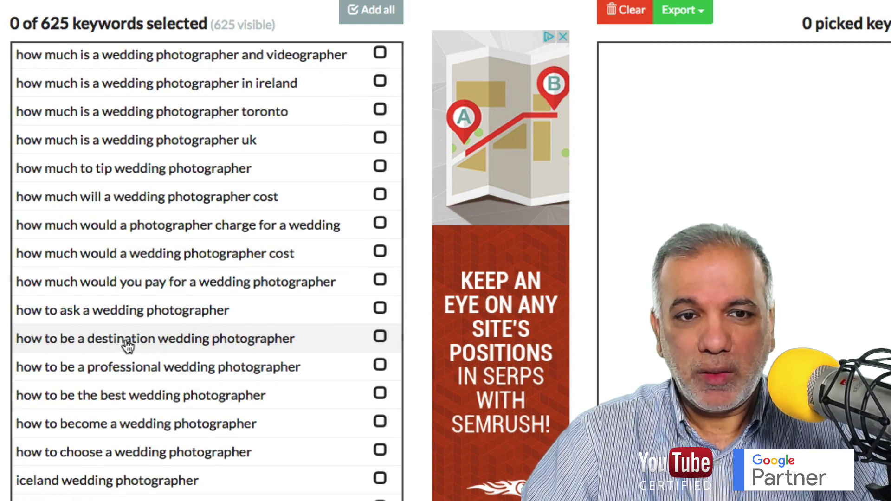
scroll(127, 345, down, 3)
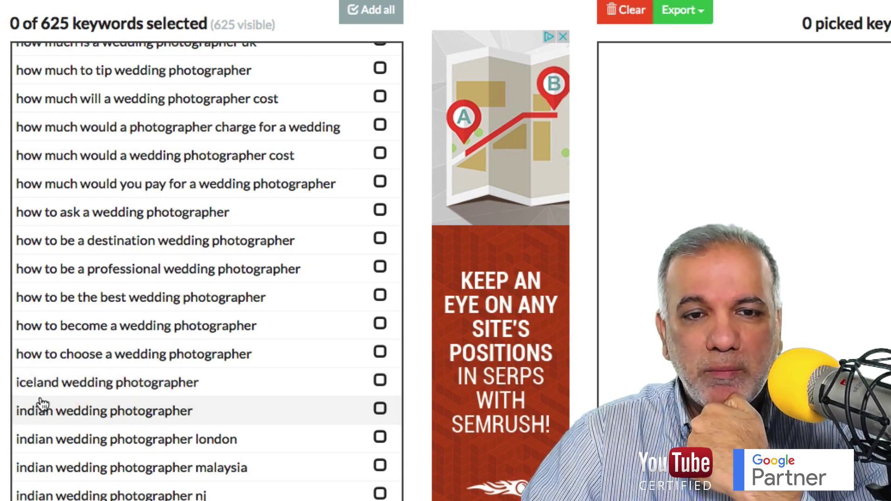
Step: Scroll the keyword.io list from 'jb wedding photographer' down to 'kolkata wedding photographer'
scroll(61, 400, down, 3)
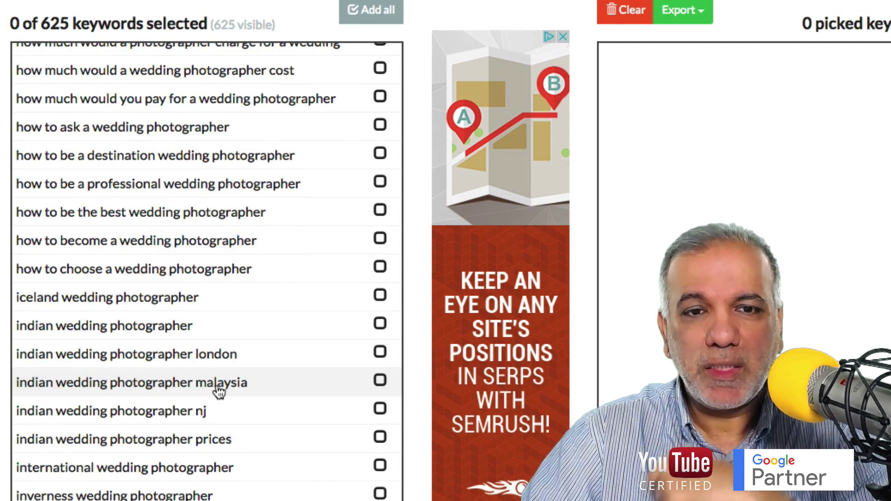
scroll(204, 392, down, 5)
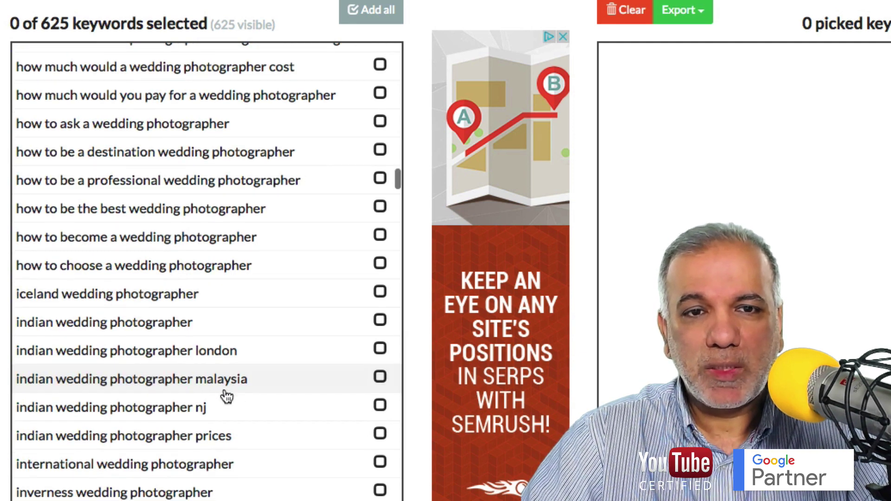
scroll(204, 392, down, 7)
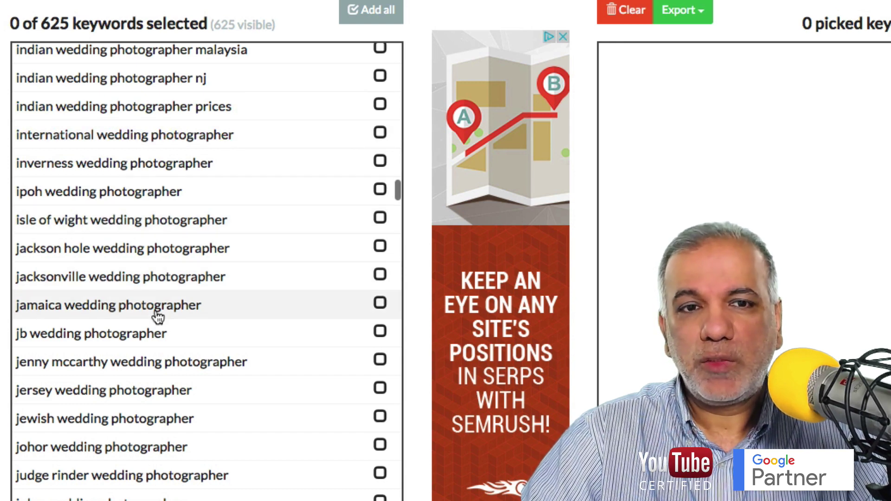
scroll(158, 232, down, 3)
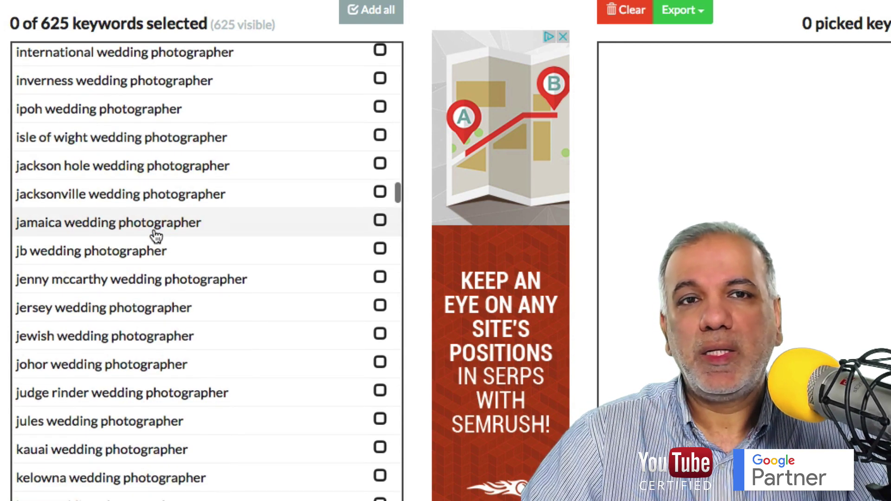
scroll(159, 255, down, 7)
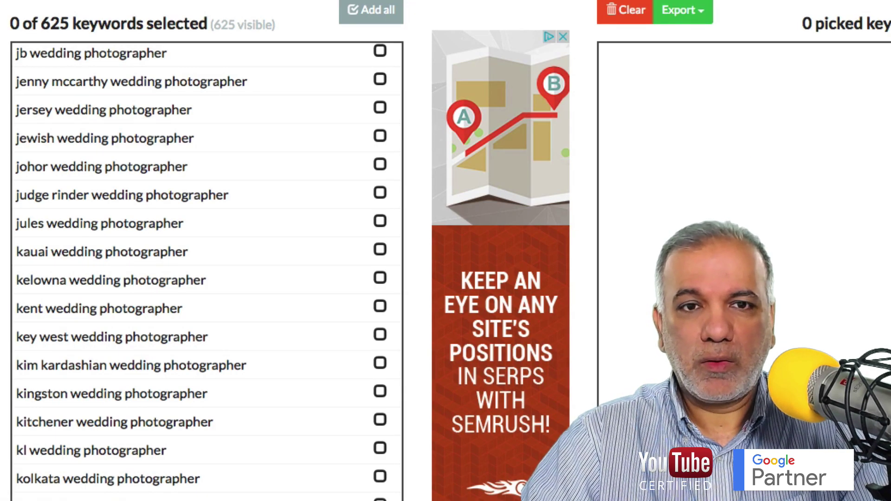
Step: Return to Notes and start adding Keyword Planner to the Research line
key(super+Tab)
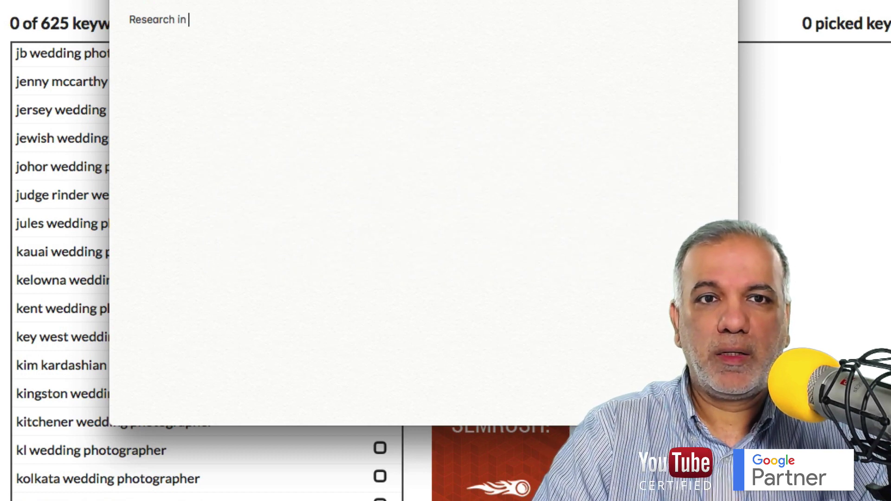
text(Keywro)
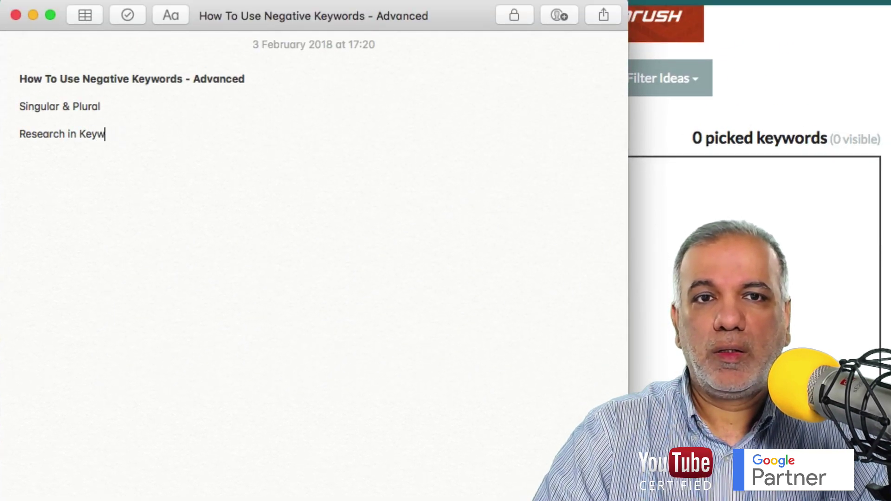
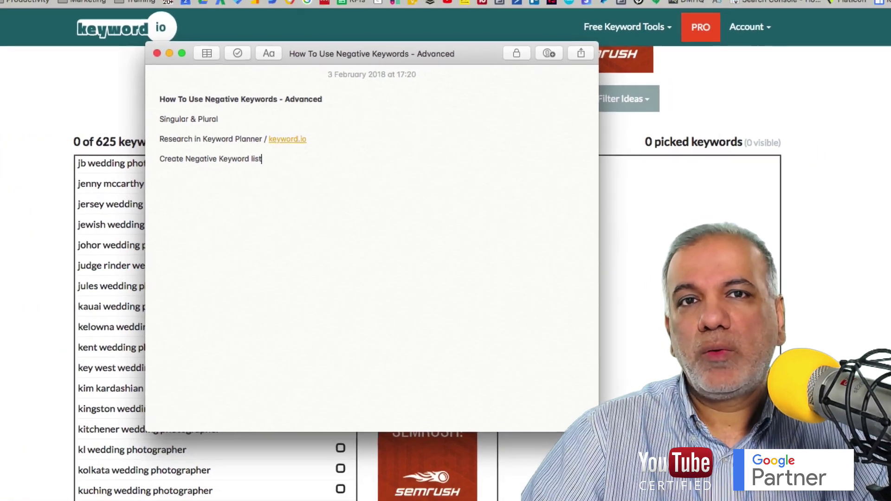
Step: Hide the Notes outline and return to the AdWords Negative Keywords page for SFD-Test
key(super+Tab)
key(ctrl+Tab)
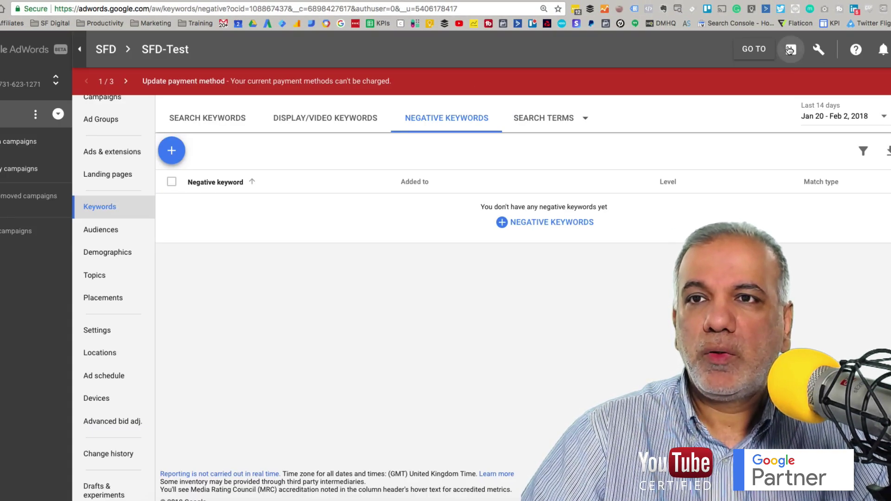
Step: Go to Shared Library > Negative keyword lists to see My Test Neg. List
click(790, 50)
click(819, 49)
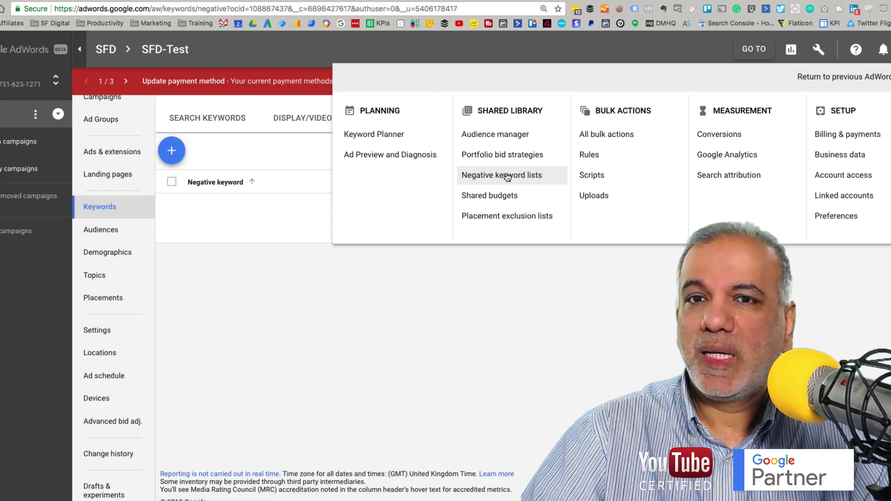
click(508, 177)
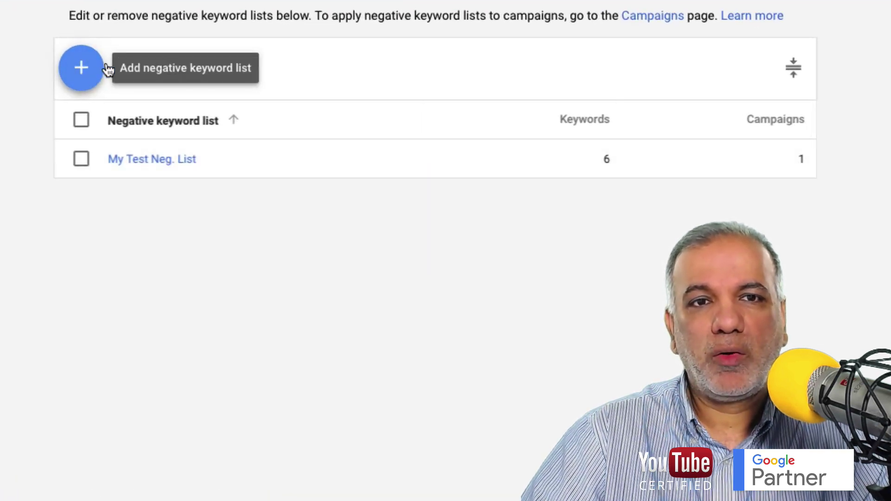
Step: Start an empty 'Add negative keyword list' form, then bring the Notes outline to the front
click(74, 70)
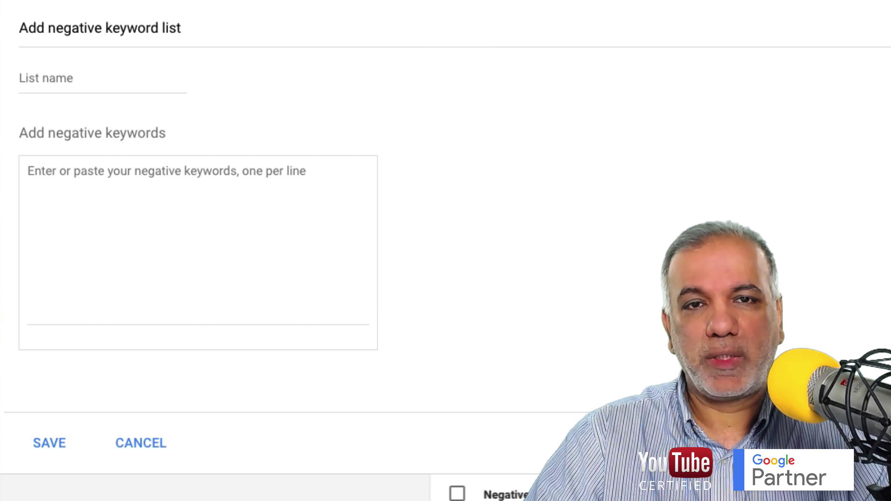
key(super+Tab)
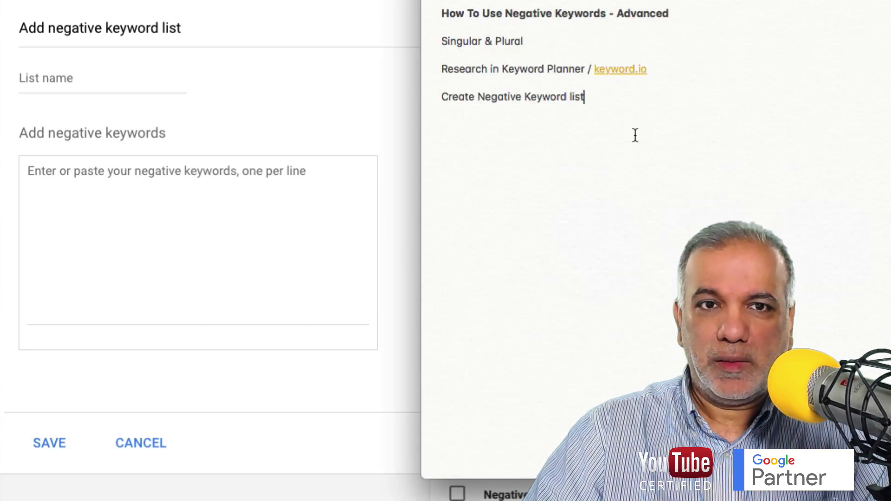
Step: Add a 'Match Types' heading listing [Exact], "Phrase" and Broad to the notes
key(Return)
key(Return)
text(M)
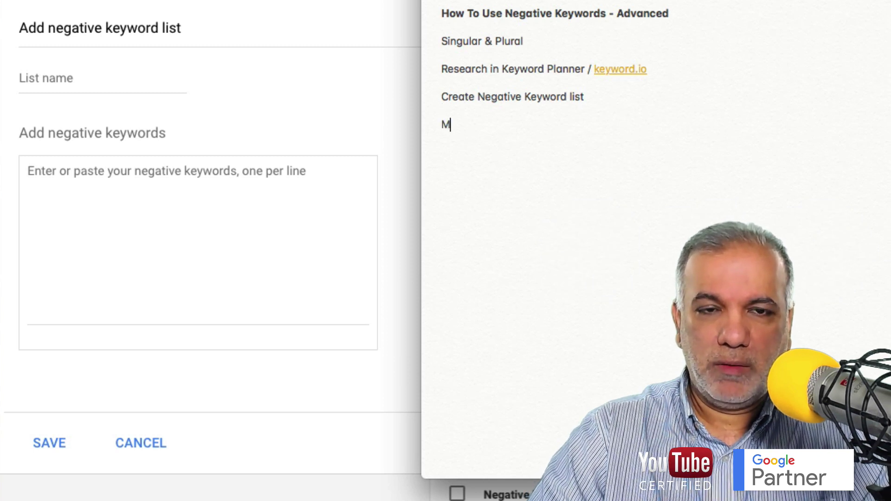
text(atch T)
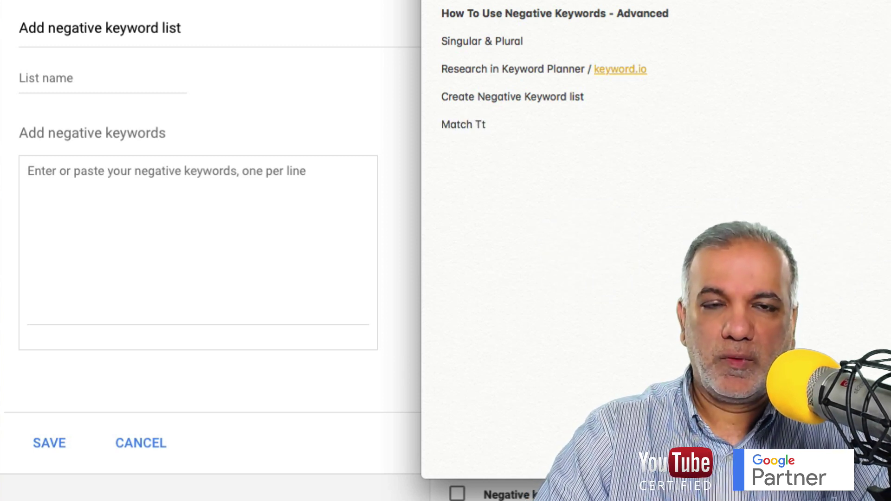
text(ypes)
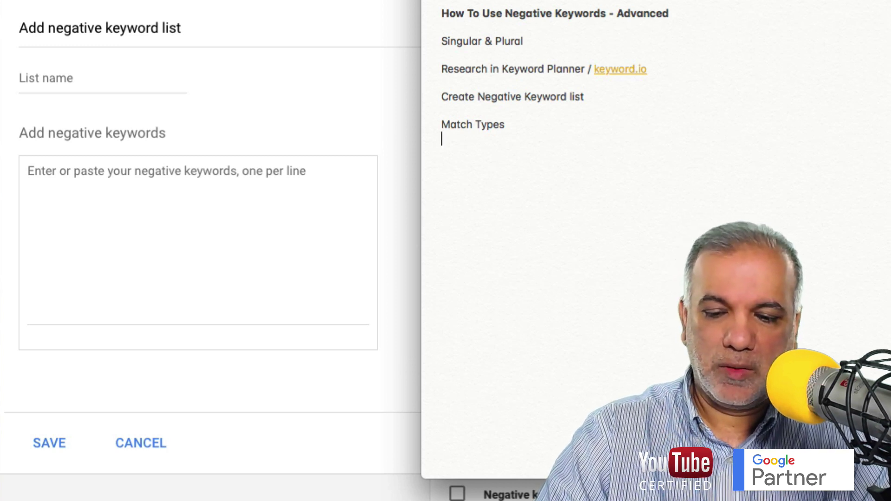
text([)
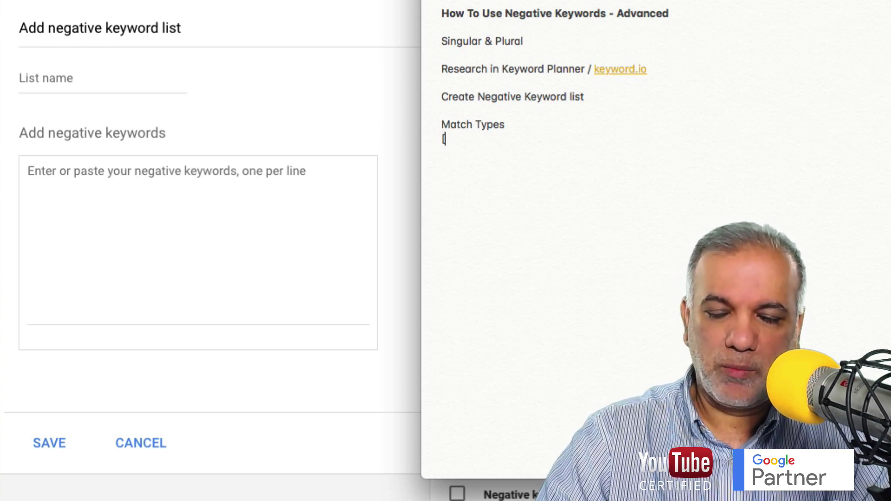
text(Exact)
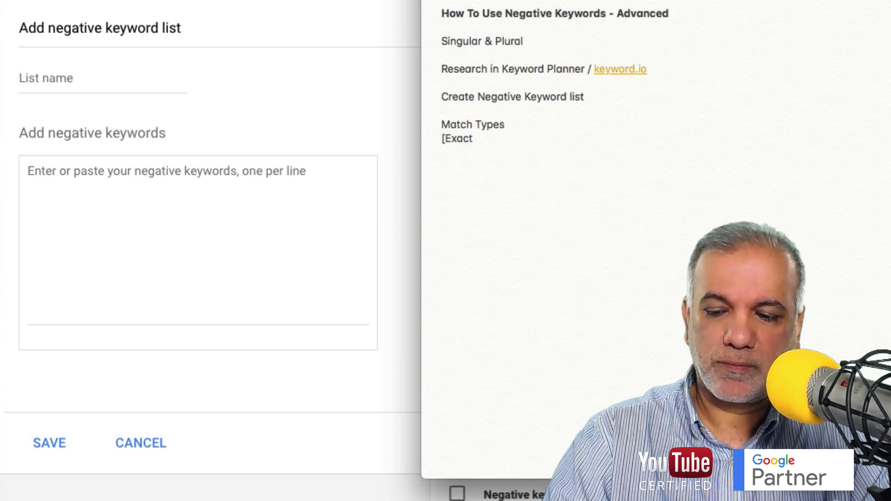
text(])
key(Return)
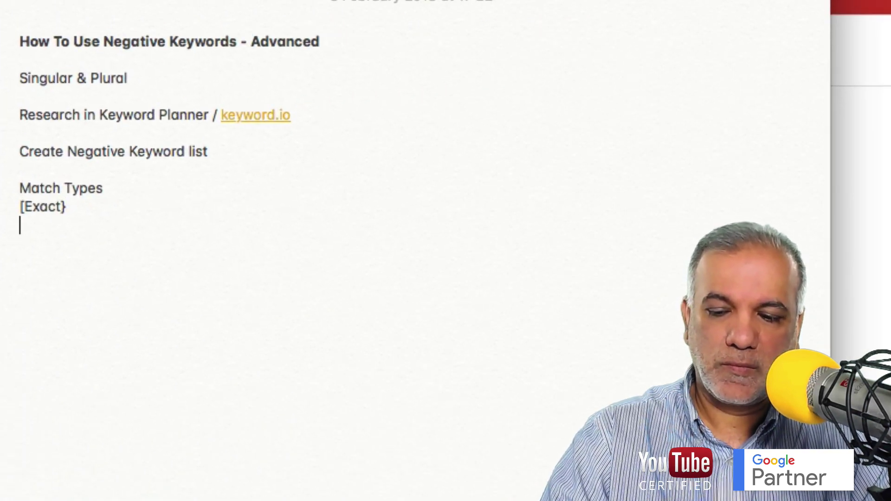
text(")
text(Phrase)
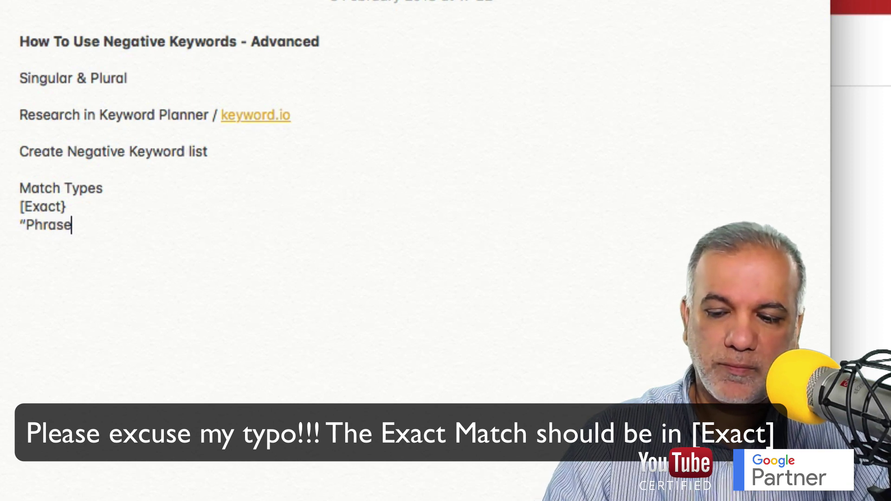
text(")
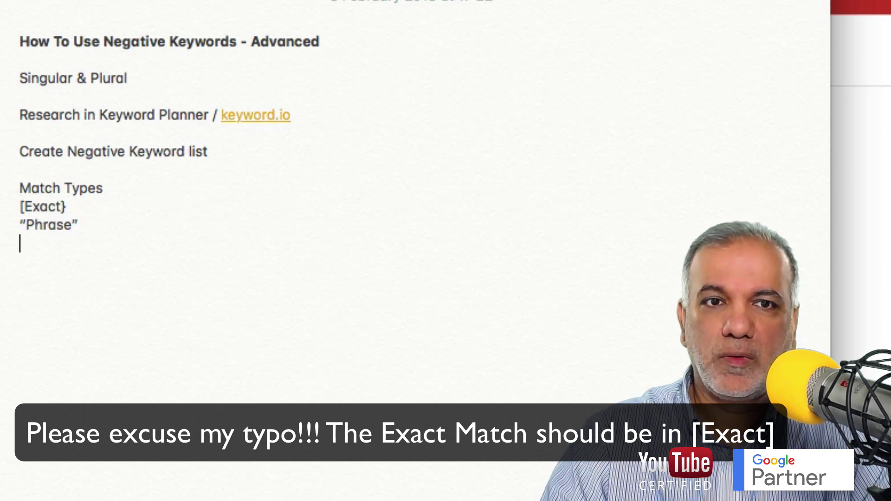
text(Broad)
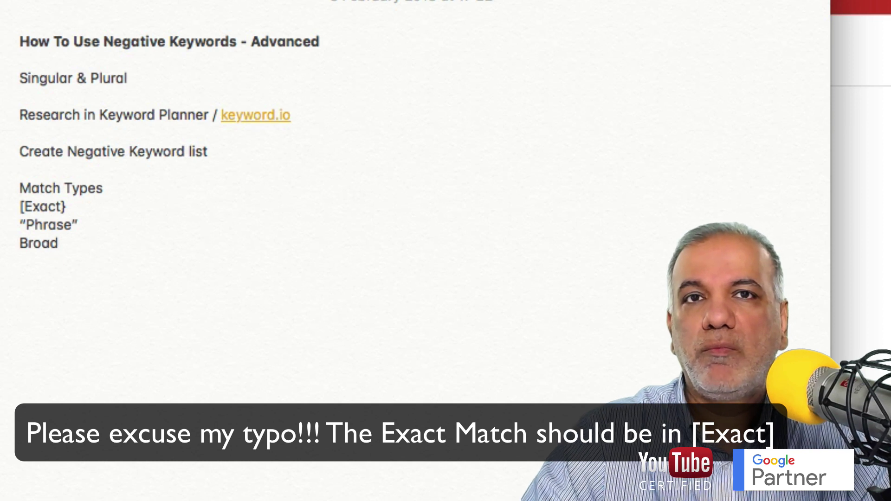